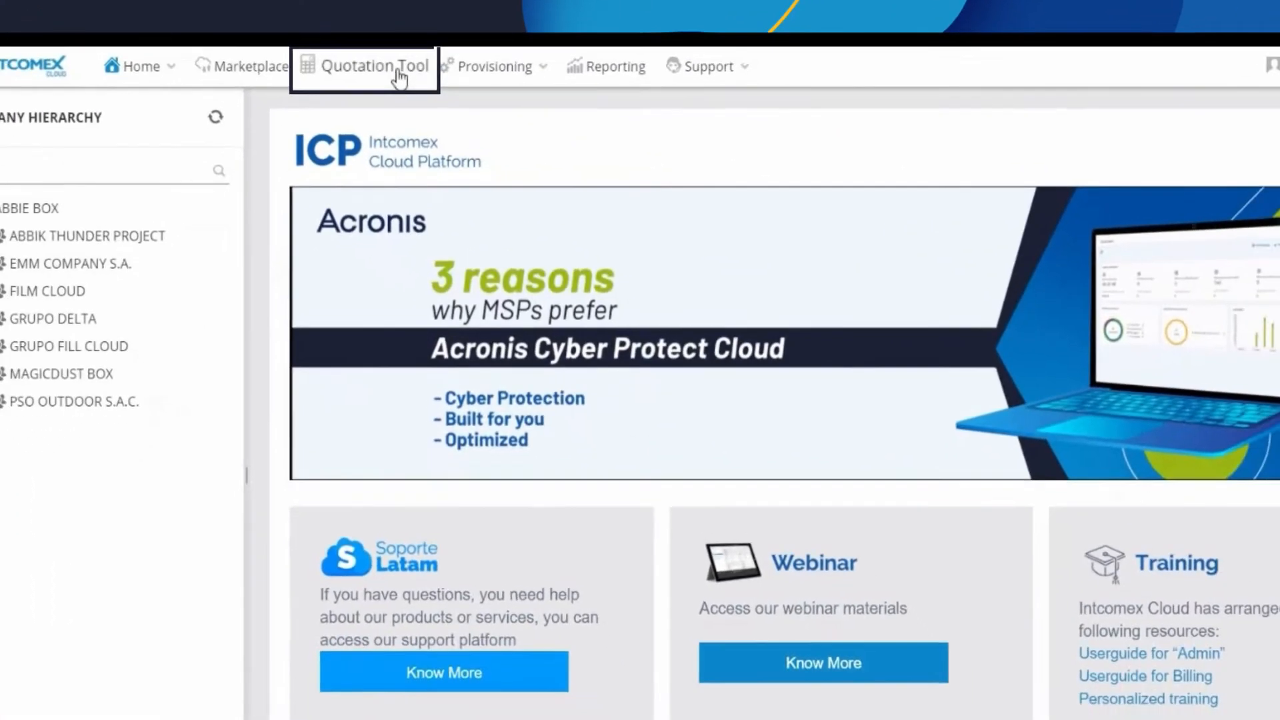
Start a new quote in the Quotation Tool, opened to CSP and named EMM COMPANY S.A.
{"action": "left_click", "coordinate": [392, 87]}
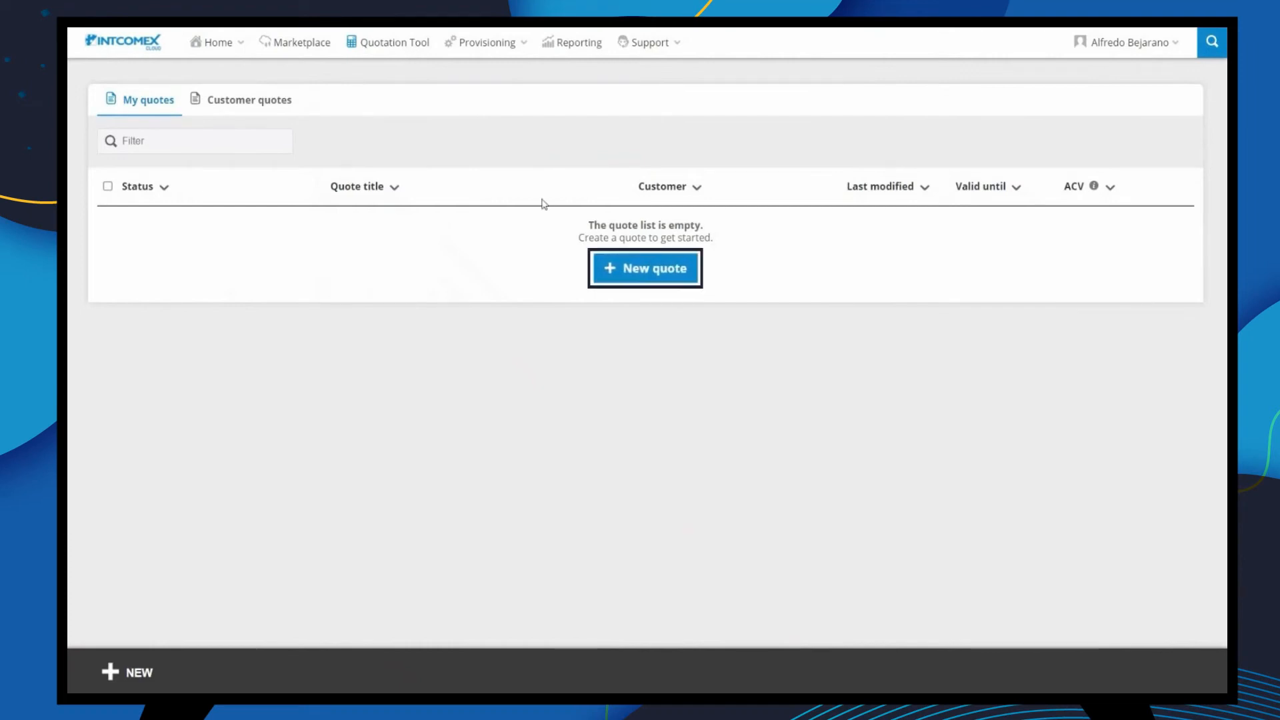
{"action": "left_click", "coordinate": [620, 267]}
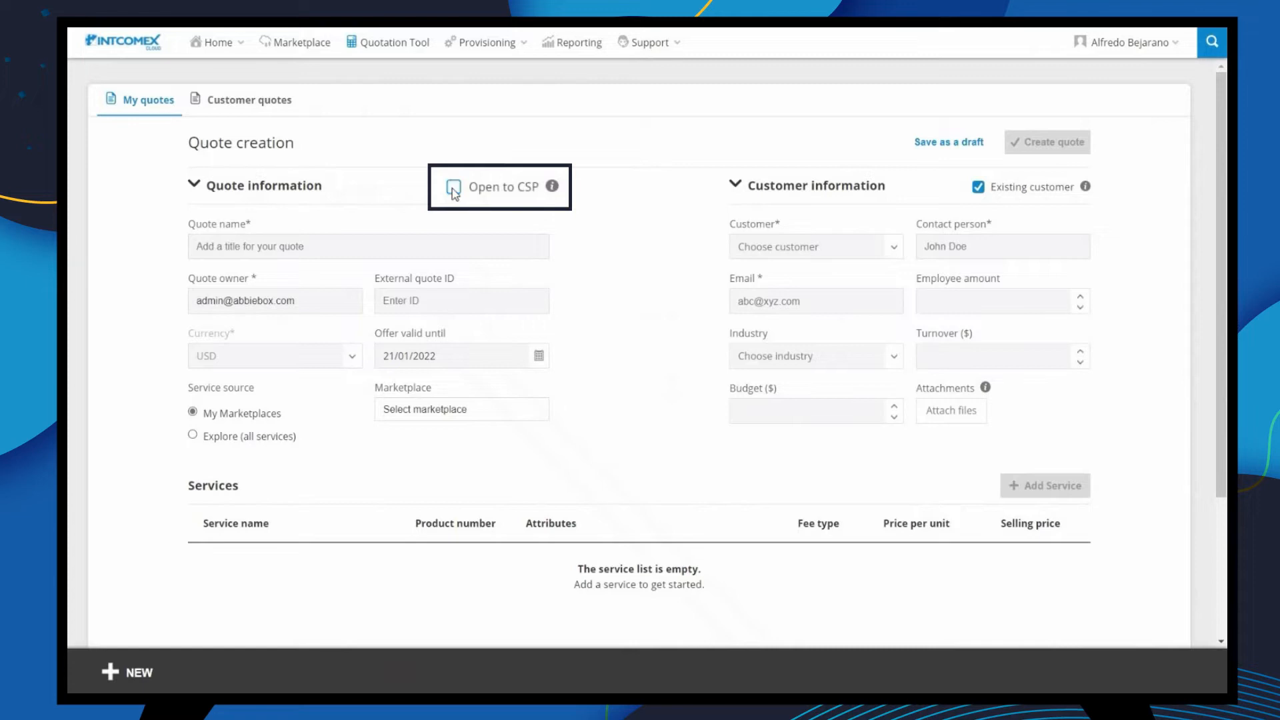
{"action": "left_click", "coordinate": [454, 189]}
{"action": "left_click", "coordinate": [344, 247]}
{"action": "type", "text": "EMM COMPANY S.A."}
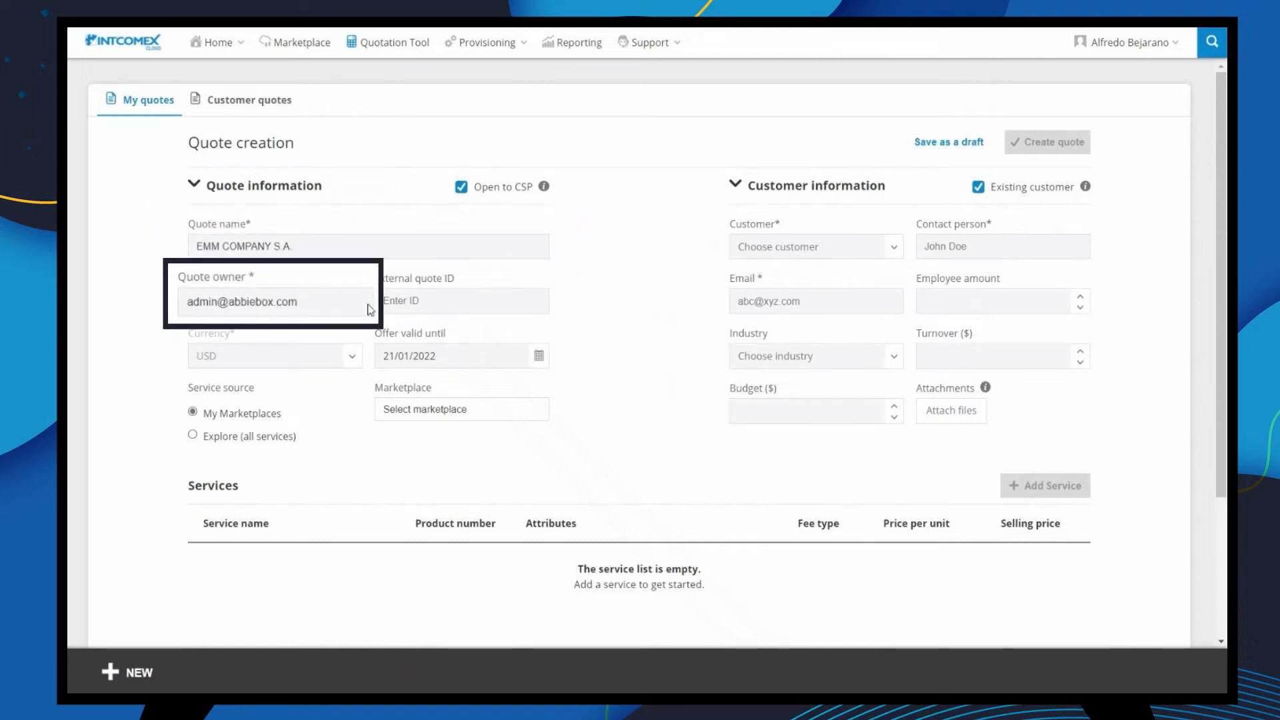
Set the external quote ID to EMM-2021-02 and the offer's validity date to 31/01/2022.
{"action": "left_click", "coordinate": [413, 303]}
{"action": "type", "text": "EMM-2021-"}
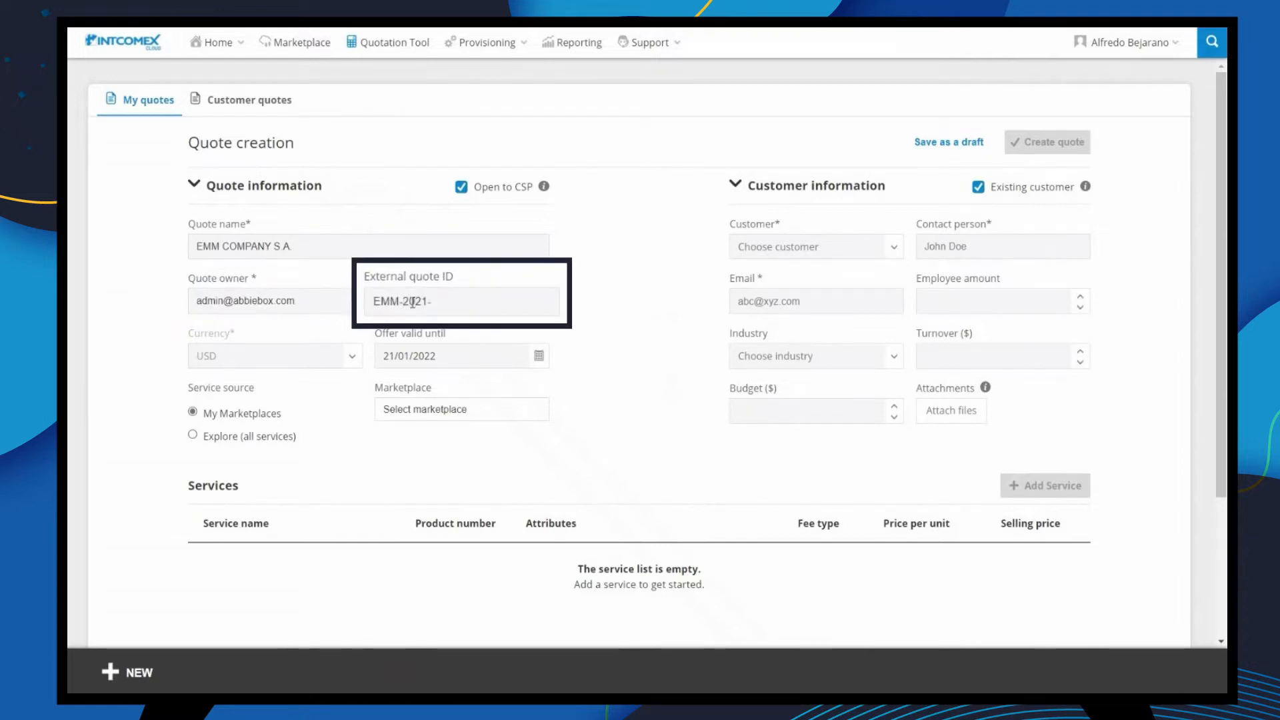
{"action": "type", "text": "02"}
{"action": "left_click", "coordinate": [539, 355]}
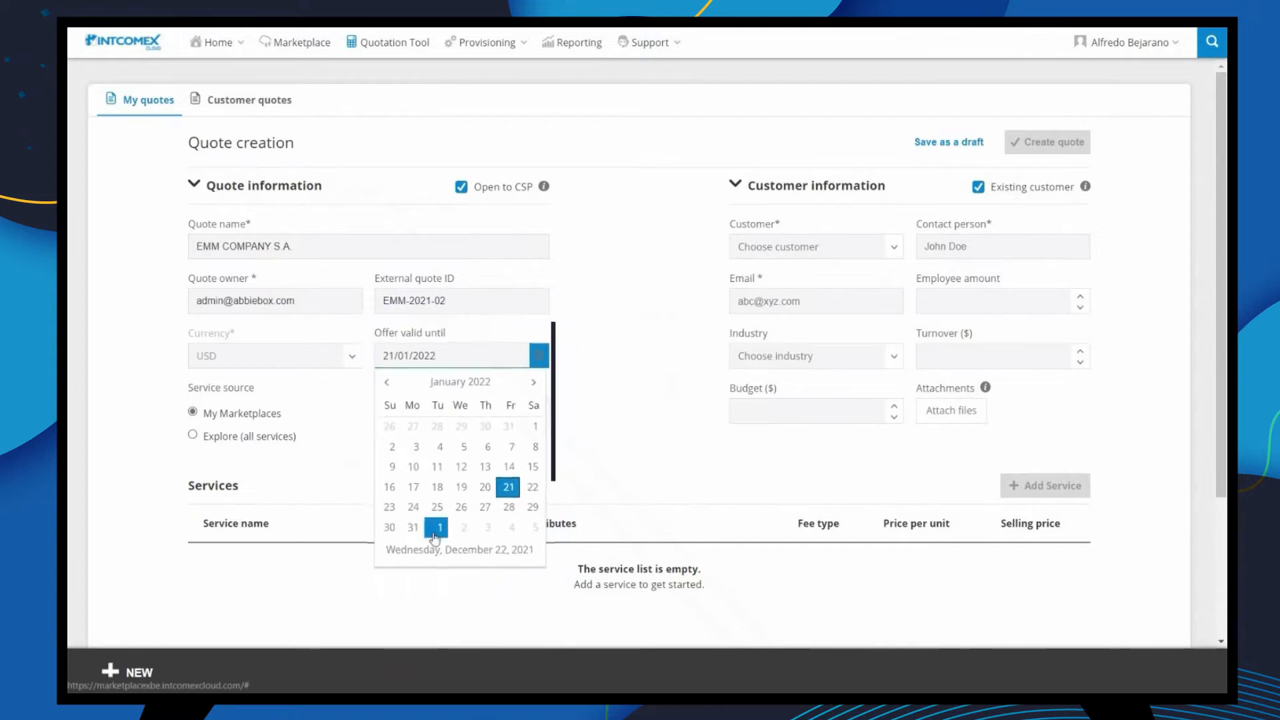
{"action": "left_click", "coordinate": [413, 528]}
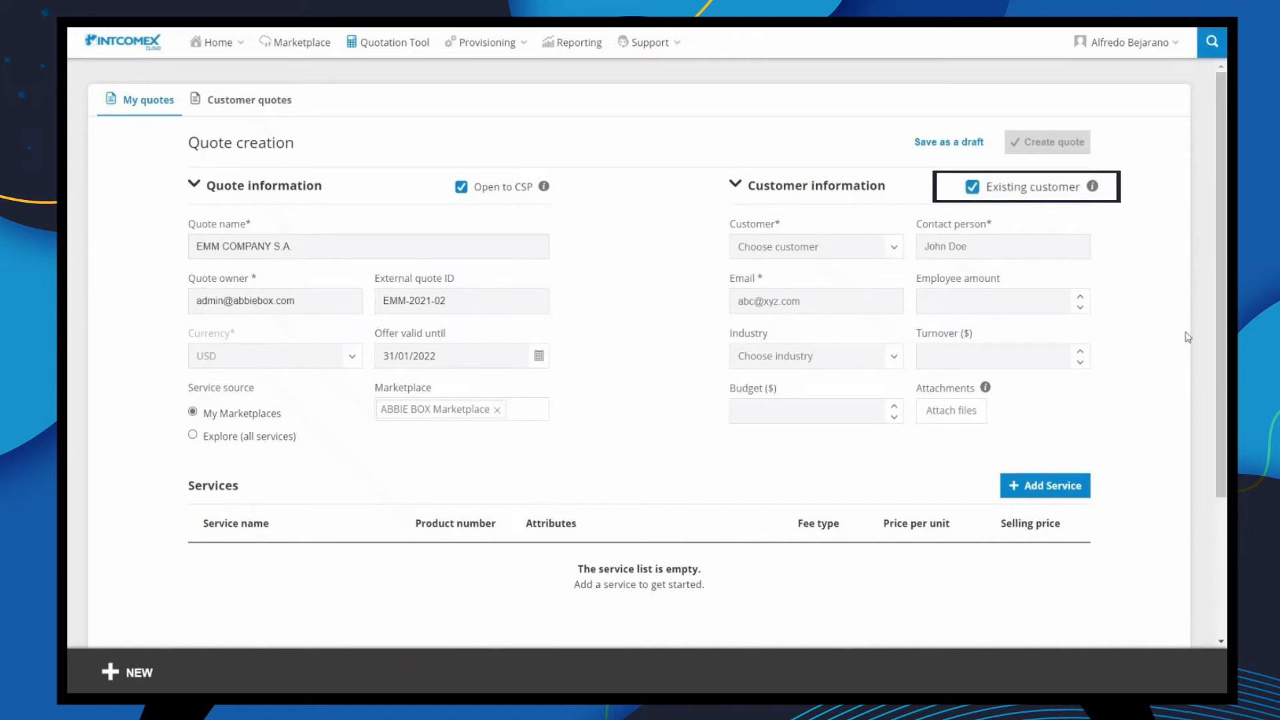
Keep the existing-customer option enabled and choose EMM COMPANY S.A. as the quote's customer.
{"action": "left_click", "coordinate": [974, 189]}
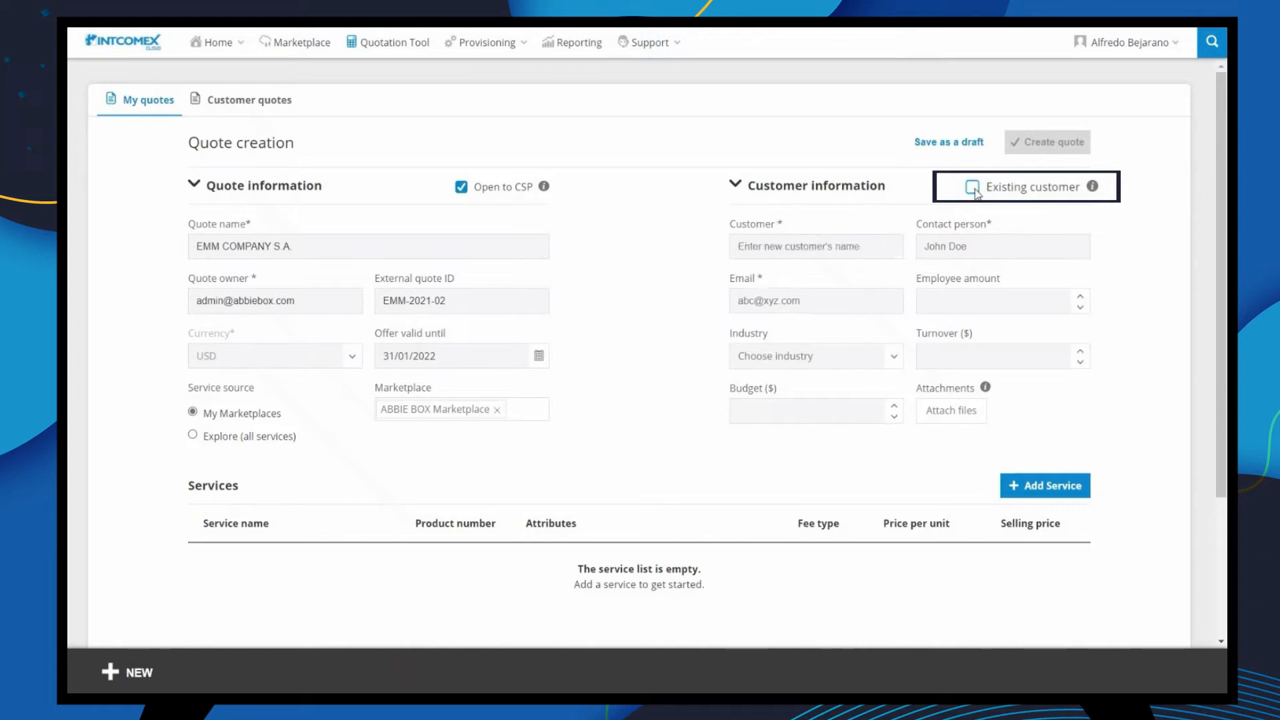
{"action": "left_click", "coordinate": [974, 188]}
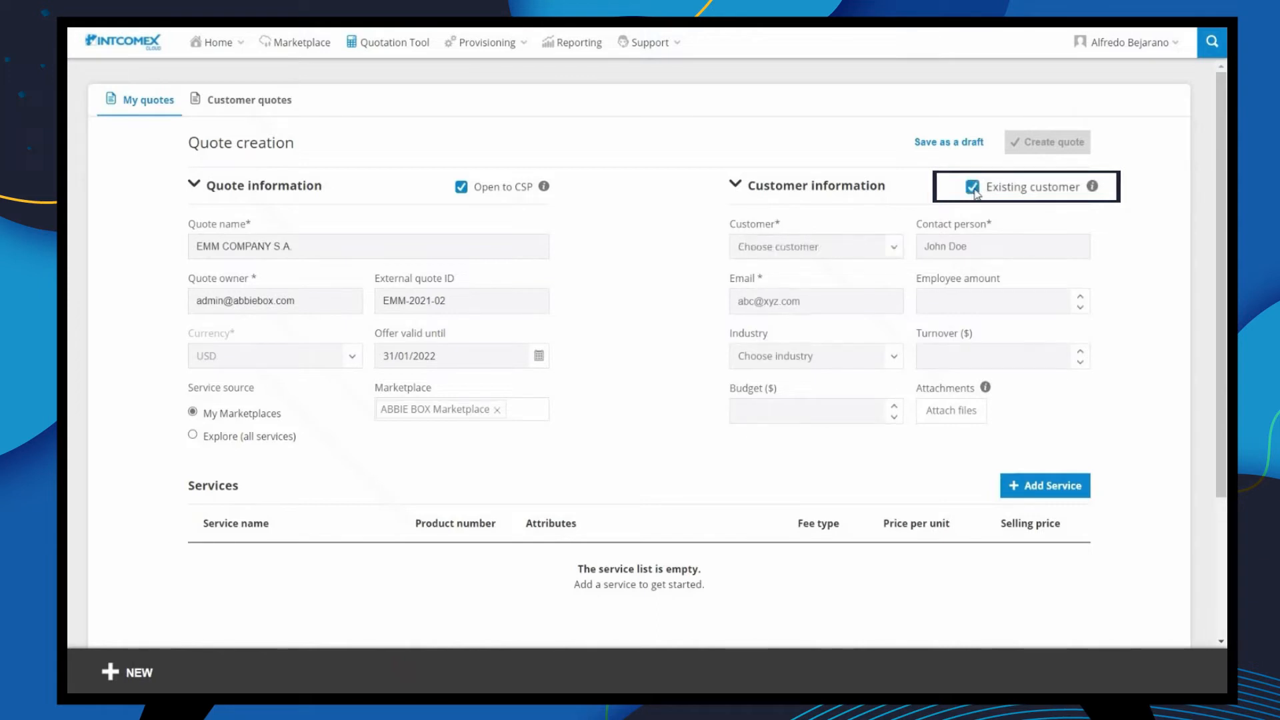
{"action": "left_click", "coordinate": [890, 249]}
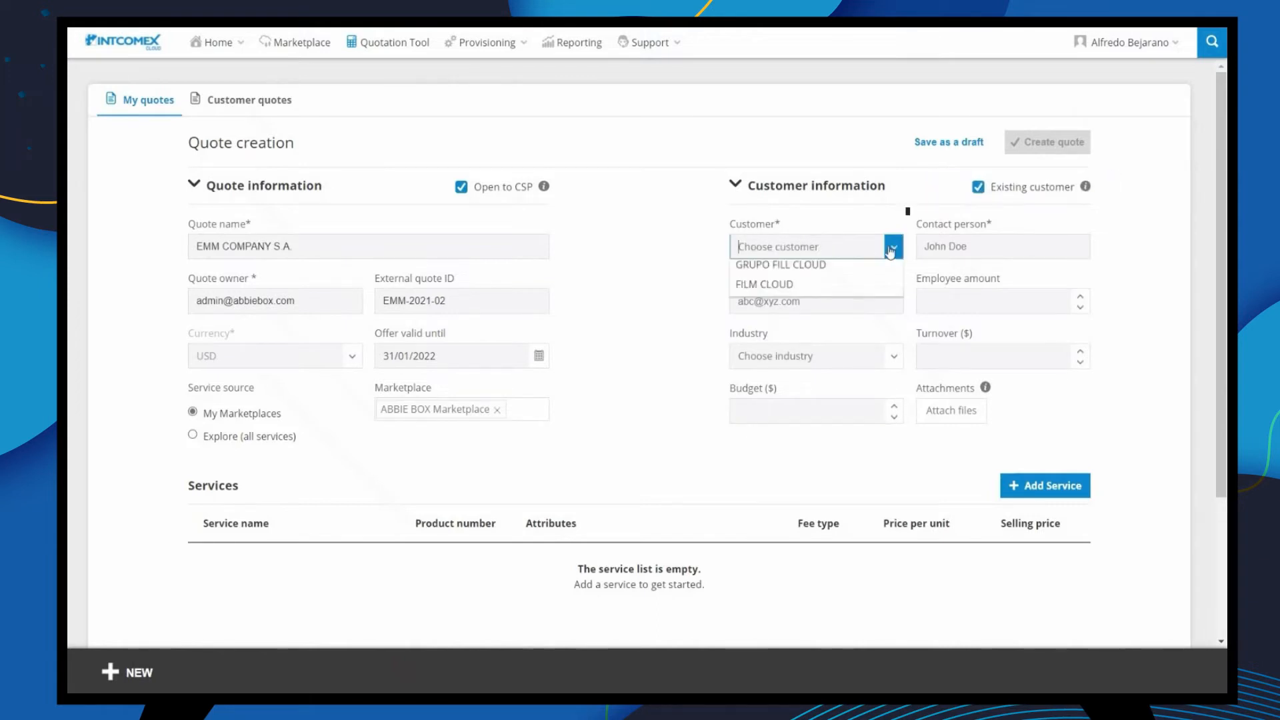
{"action": "left_click", "coordinate": [868, 272]}
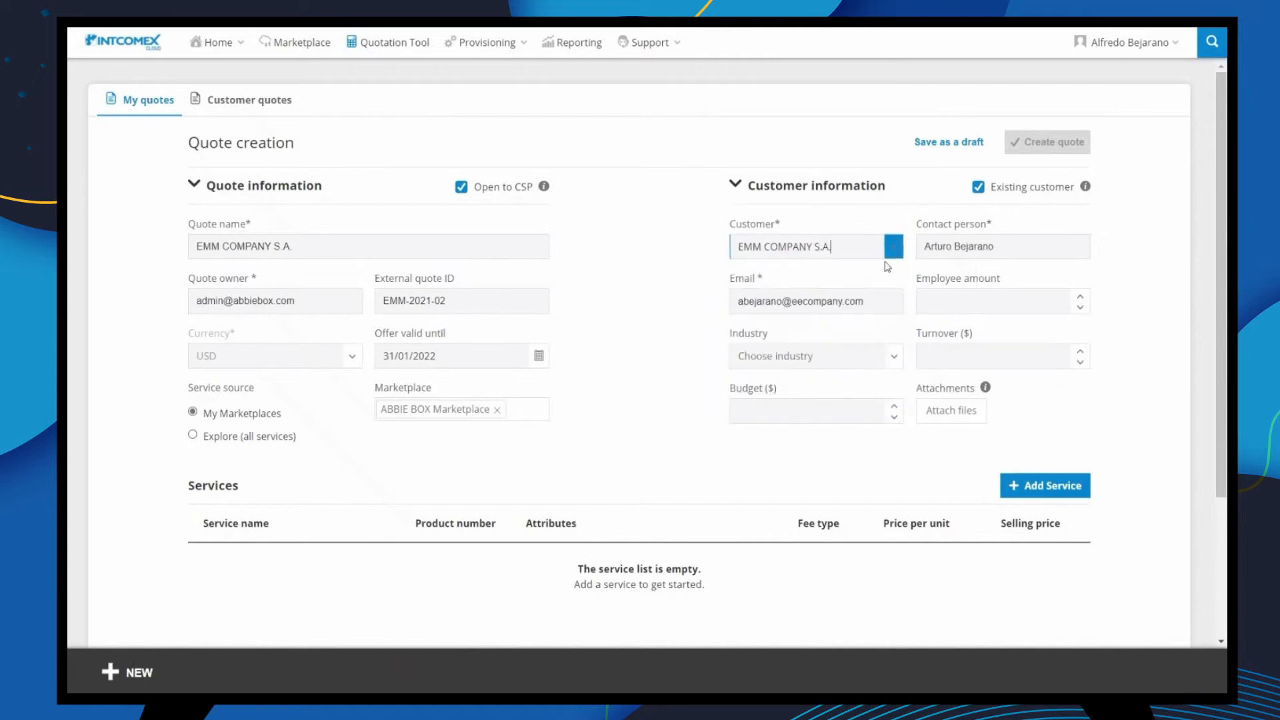
{"action": "left_click", "coordinate": [1004, 254]}
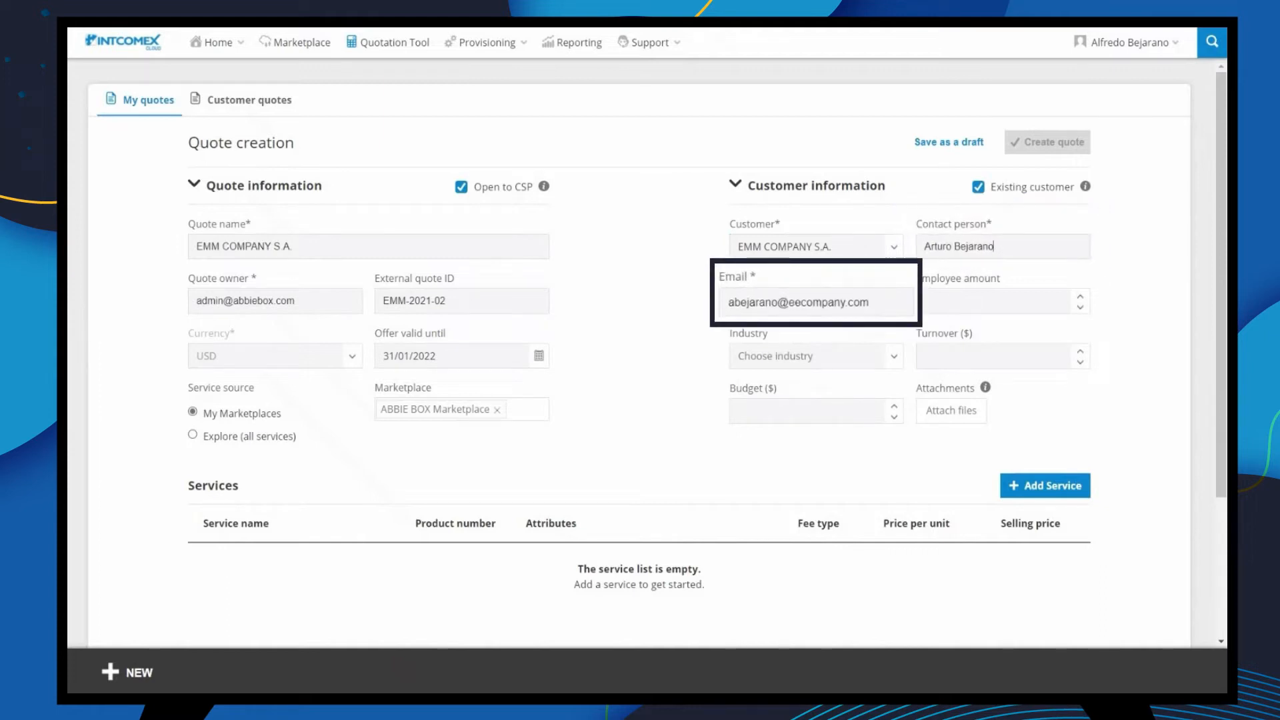
Set the customer's employee amount to 10 and the industry to Other Services.
{"action": "left_click", "coordinate": [883, 300]}
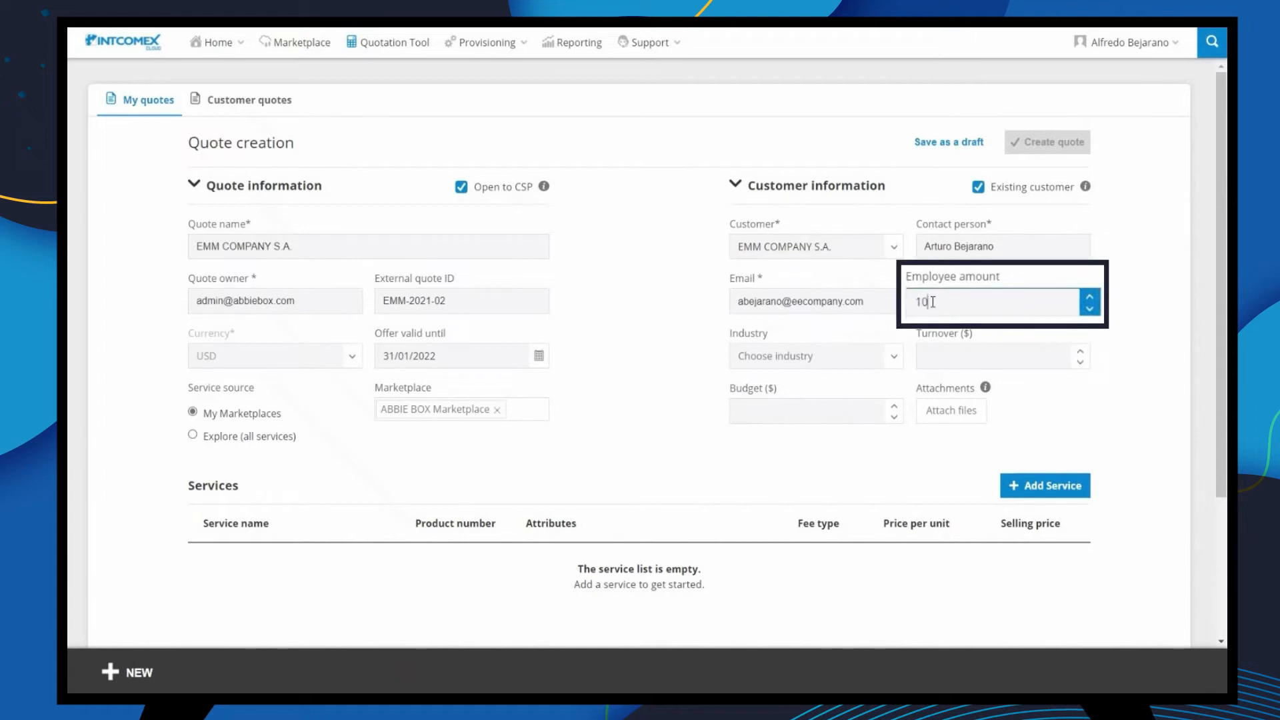
{"action": "left_click", "coordinate": [890, 356]}
{"action": "left_click_drag", "start_coordinate": [905, 386], "coordinate": [912, 475]}
{"action": "left_click", "coordinate": [847, 434]}
Set the customer's turnover to 1200 dollars and the budget to 600 dollars.
{"action": "left_click", "coordinate": [936, 363]}
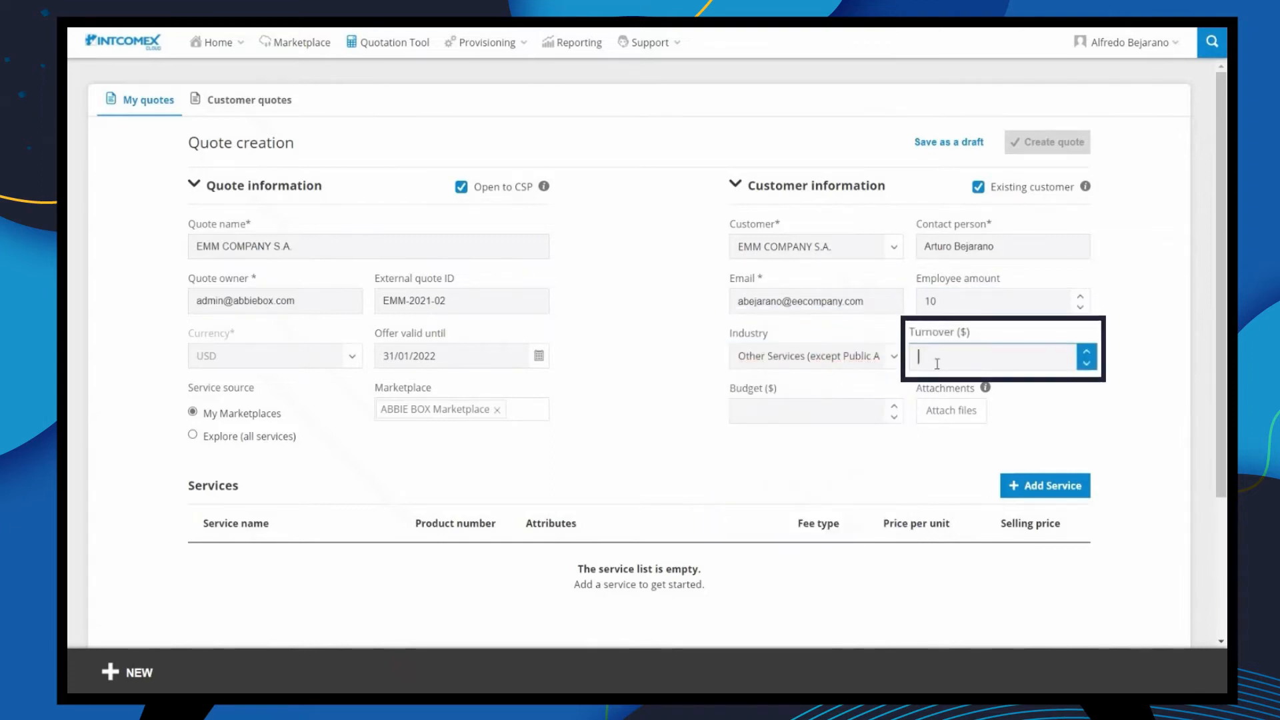
{"action": "type", "text": "1200"}
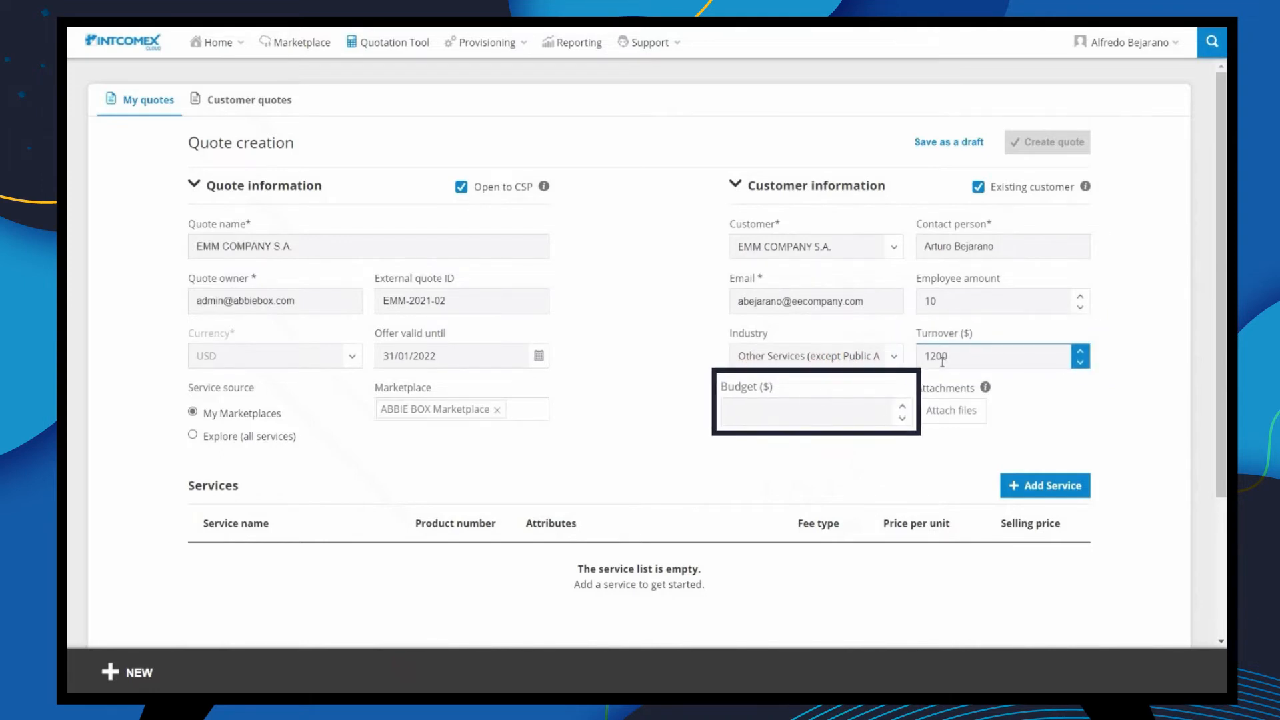
{"action": "left_click", "coordinate": [814, 408]}
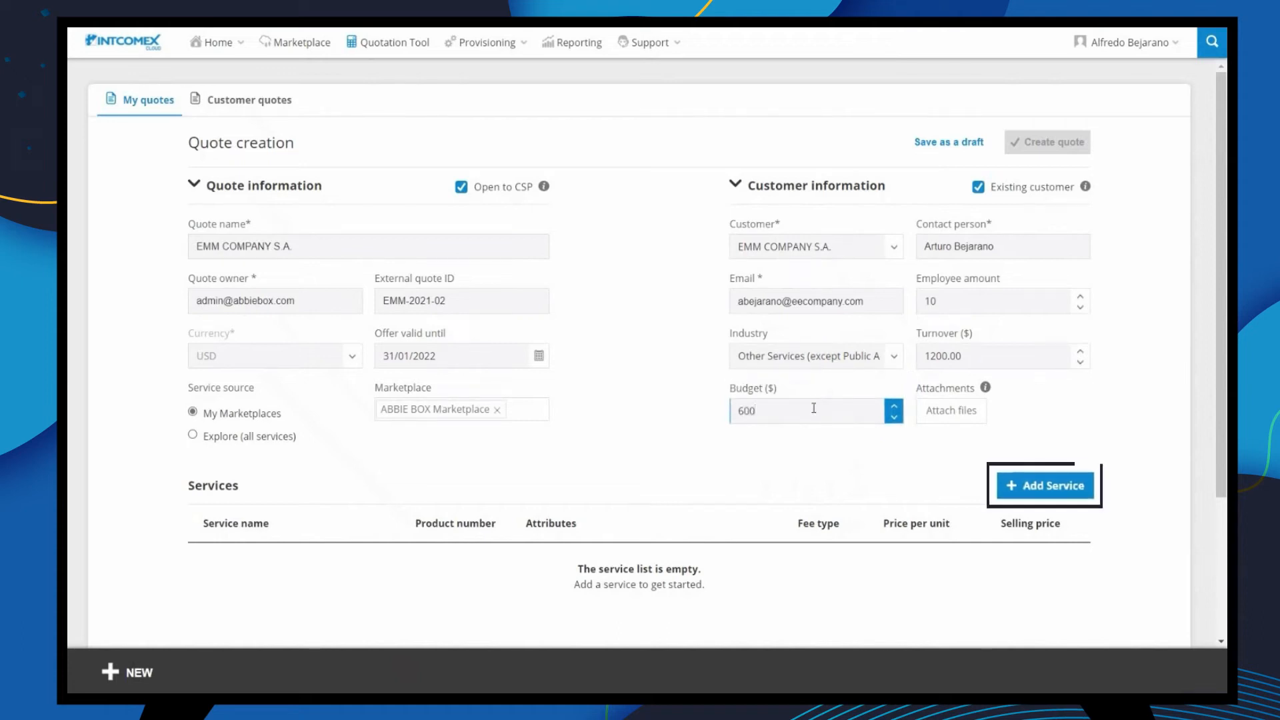
{"action": "left_click", "coordinate": [862, 462]}
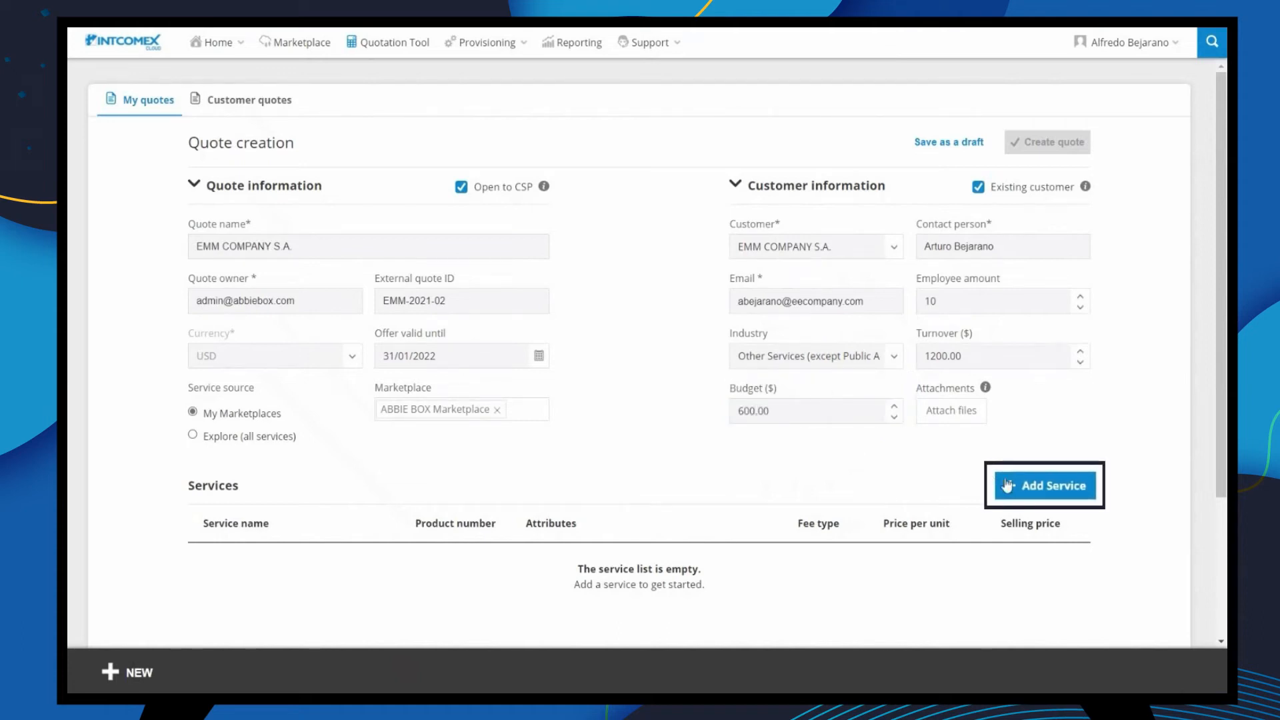
Search the services to add for Microsoft 365 Business Standard and open that service's configuration.
{"action": "left_click", "coordinate": [1053, 485]}
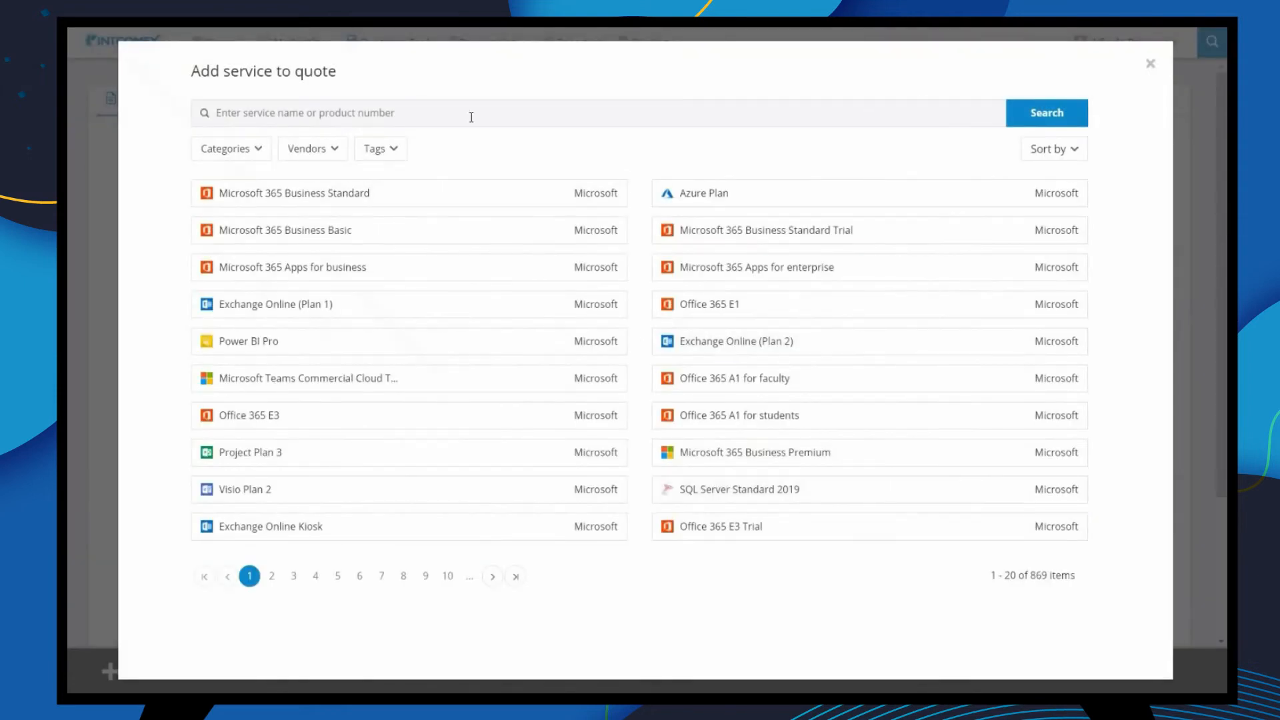
{"action": "type", "text": "Microsoft"}
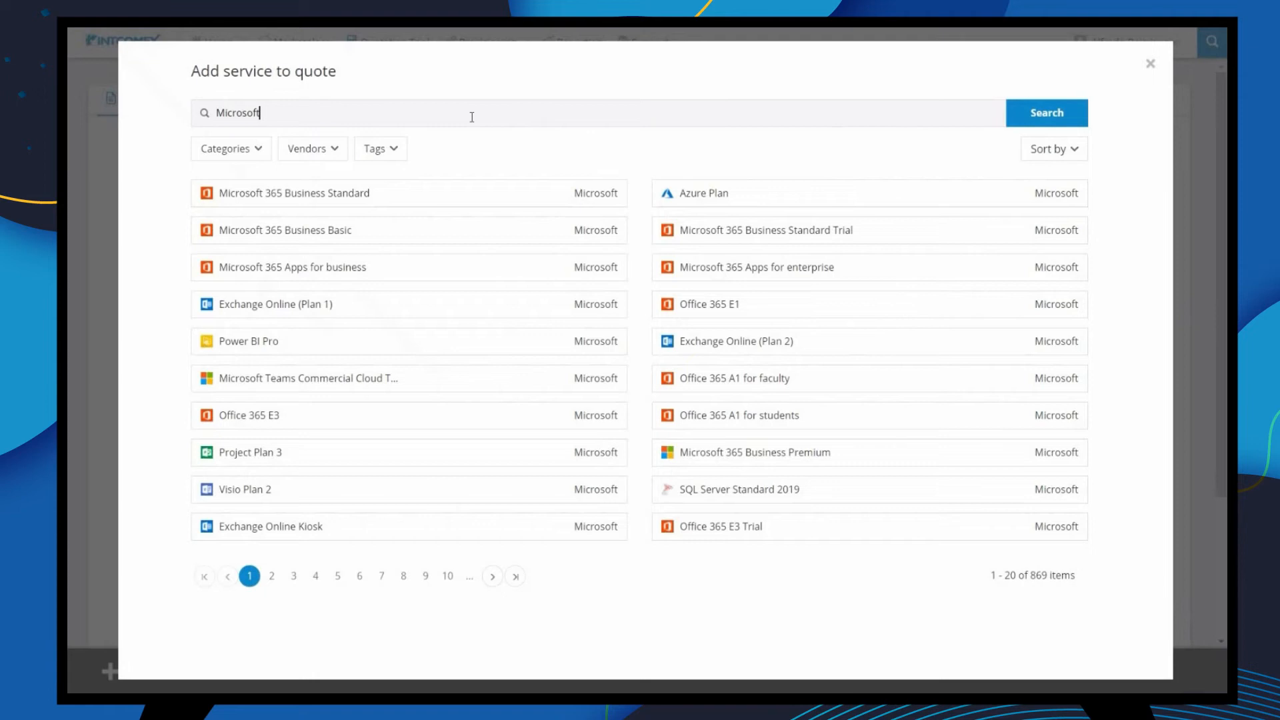
{"action": "type", "text": " 365 Business Standard"}
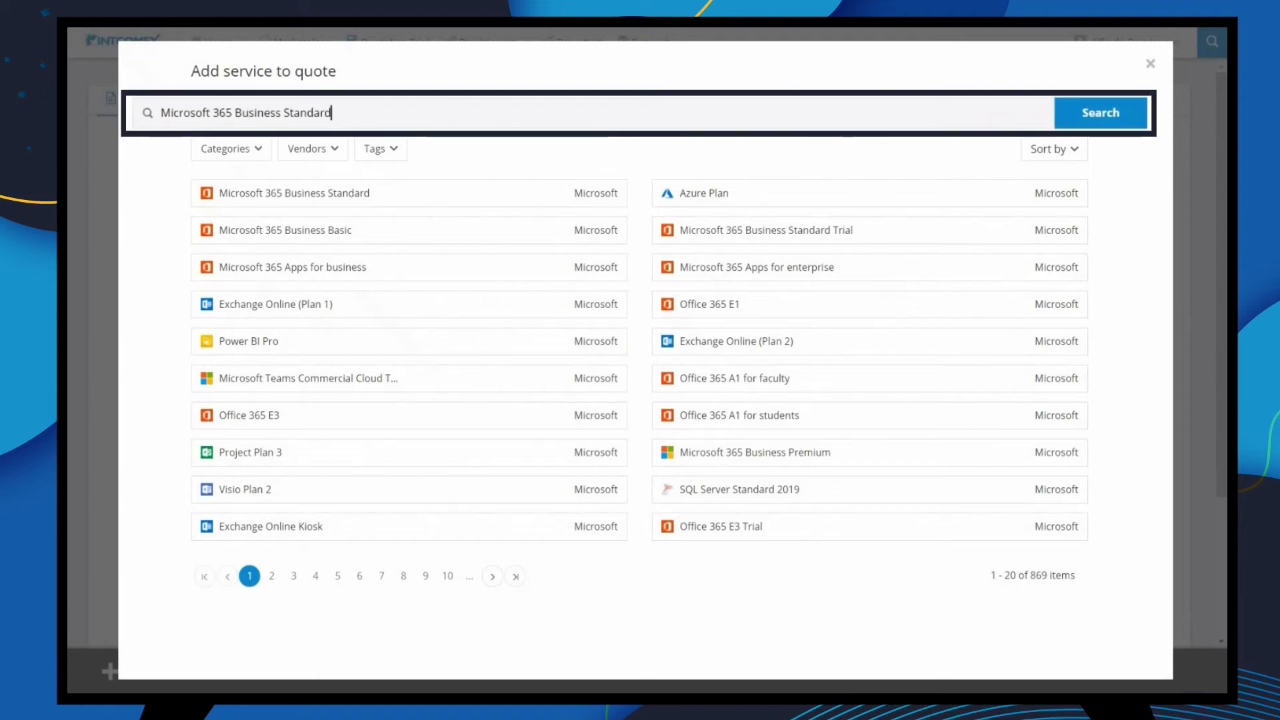
{"action": "left_click", "coordinate": [1081, 118]}
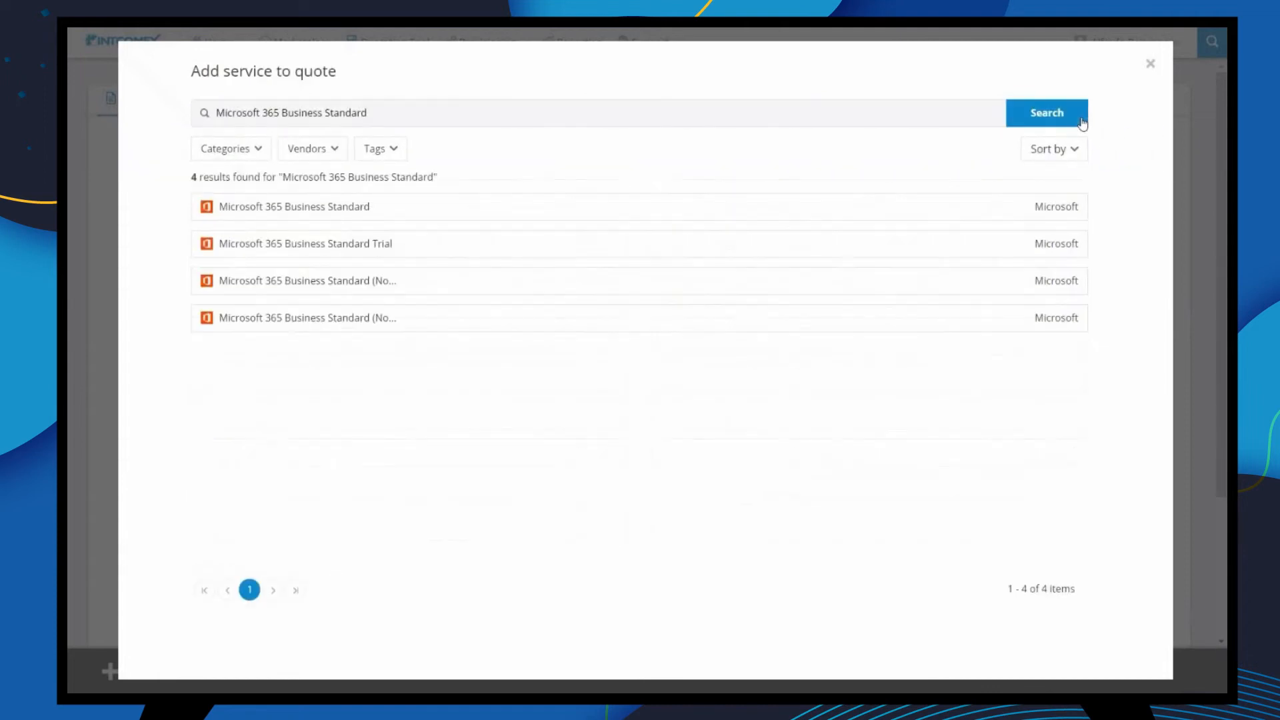
{"action": "left_click", "coordinate": [1032, 212]}
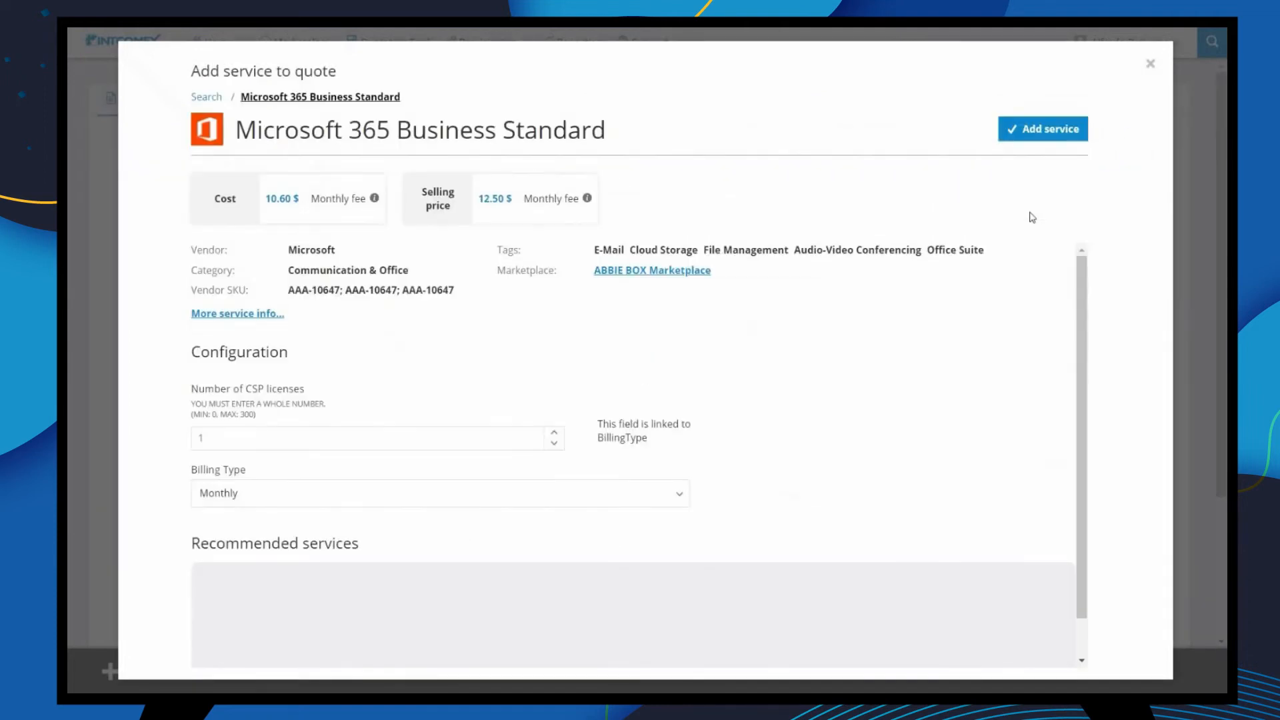
Configure the service with 6 CSP licenses and Annually prepaid billing, and add it to the quote.
{"action": "left_click", "coordinate": [313, 440]}
{"action": "type", "text": "6"}
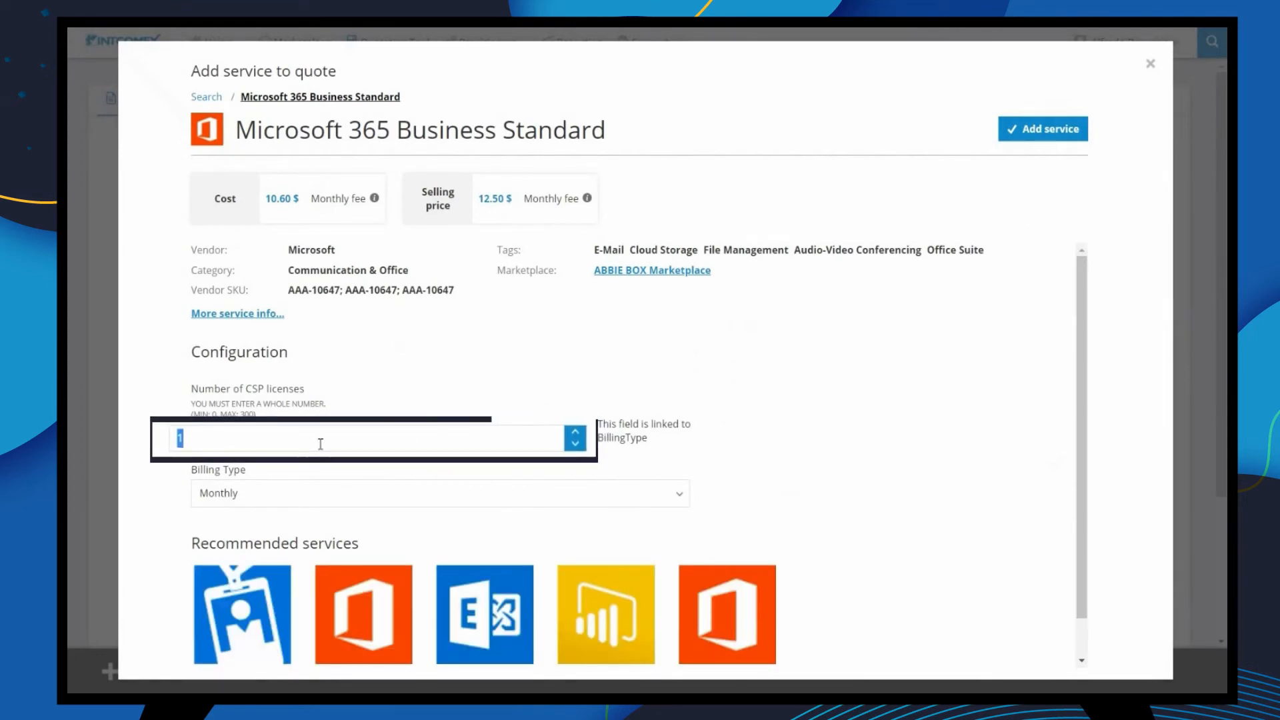
{"action": "left_click", "coordinate": [674, 507]}
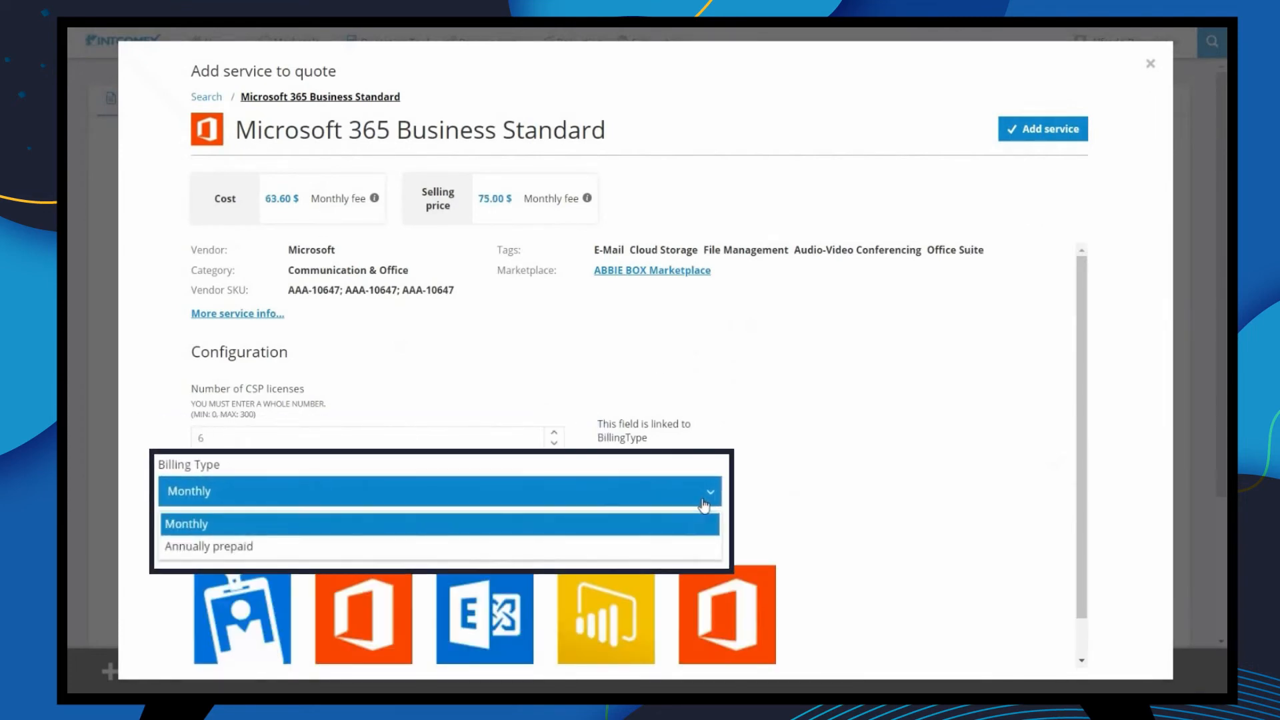
{"action": "left_click", "coordinate": [662, 545]}
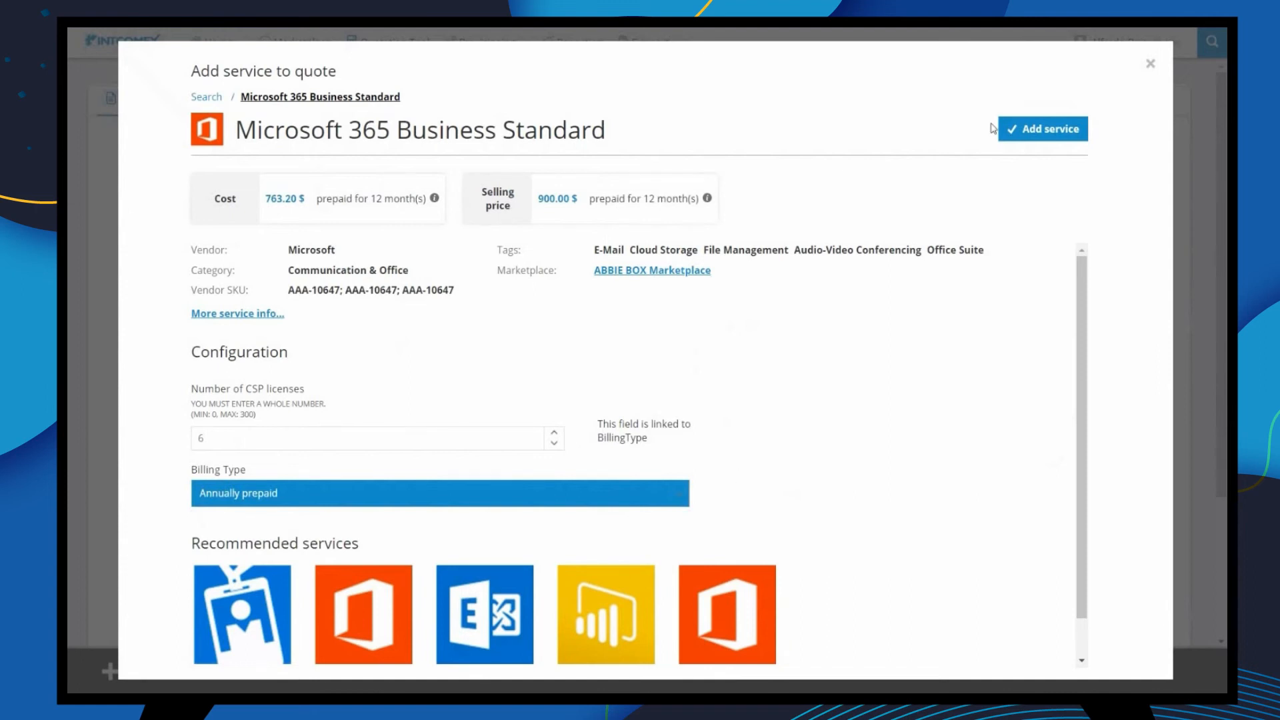
{"action": "left_click", "coordinate": [1023, 131]}
Finish creating the quote and open its details from the list of own quotes.
{"action": "scroll", "coordinate": [678, 529], "scroll_direction": "down", "scroll_amount": 5}
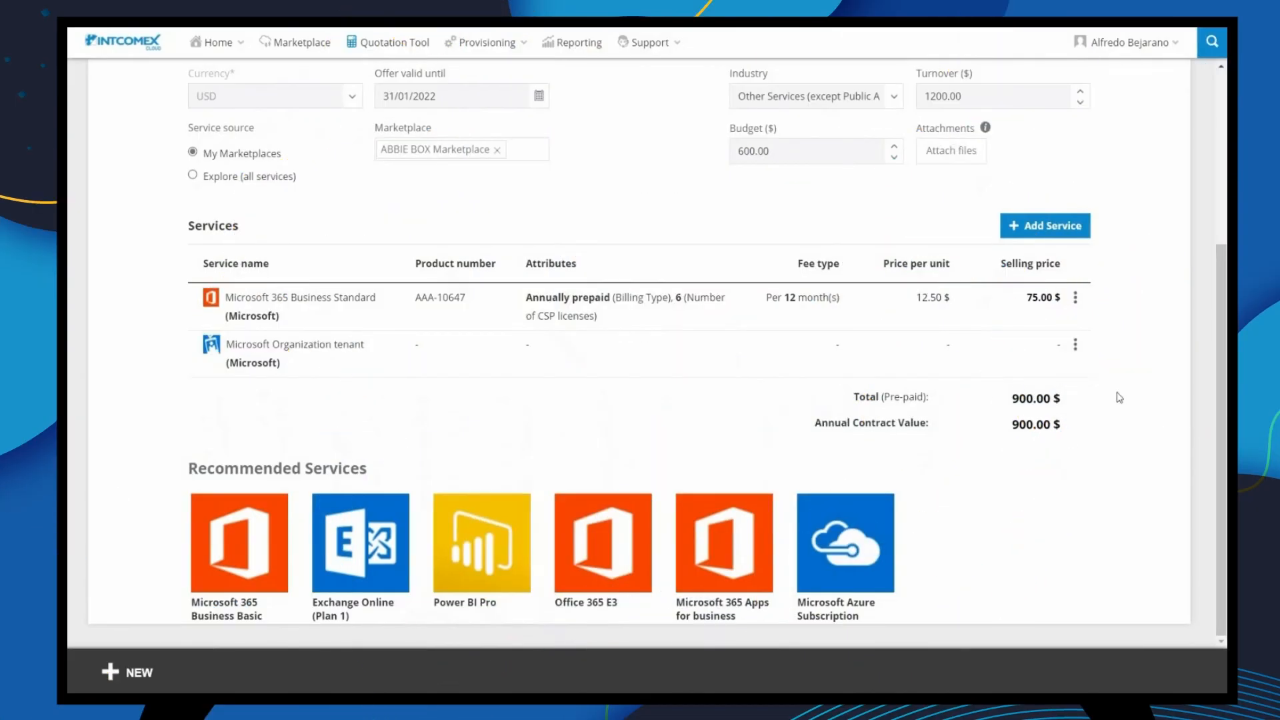
{"action": "scroll", "coordinate": [1120, 398], "scroll_direction": "up", "scroll_amount": 4}
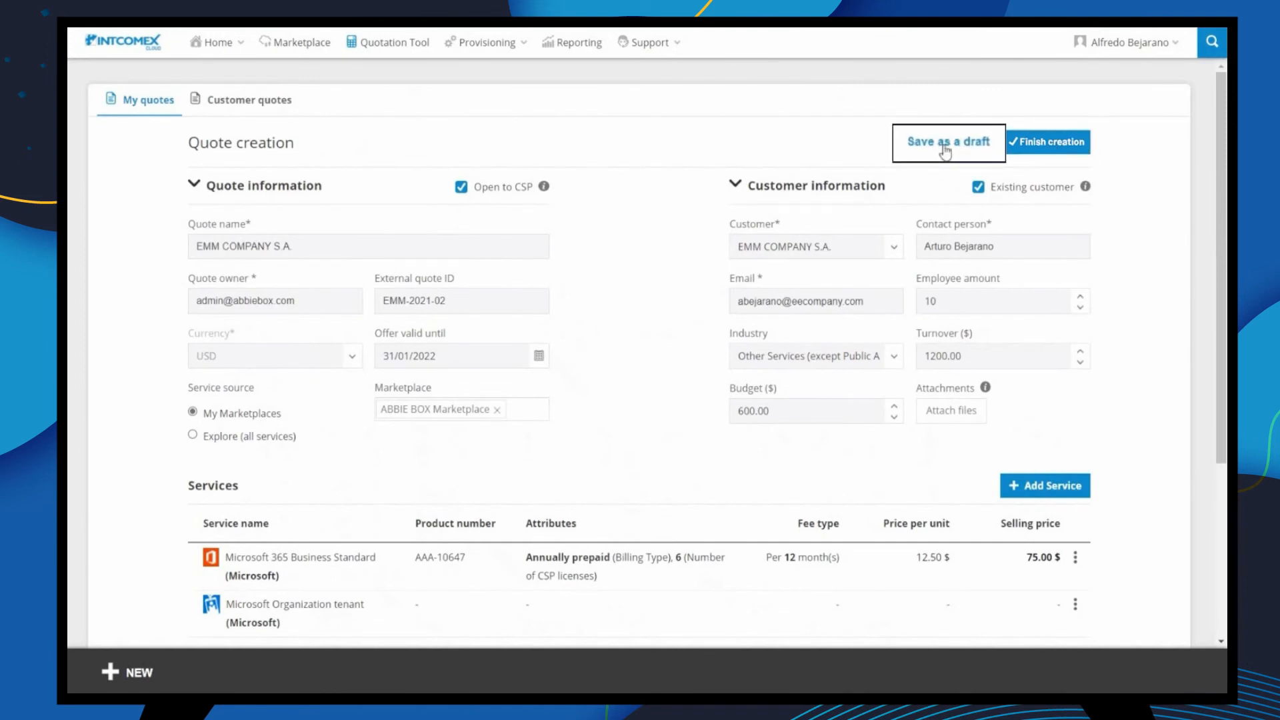
{"action": "left_click", "coordinate": [1048, 142]}
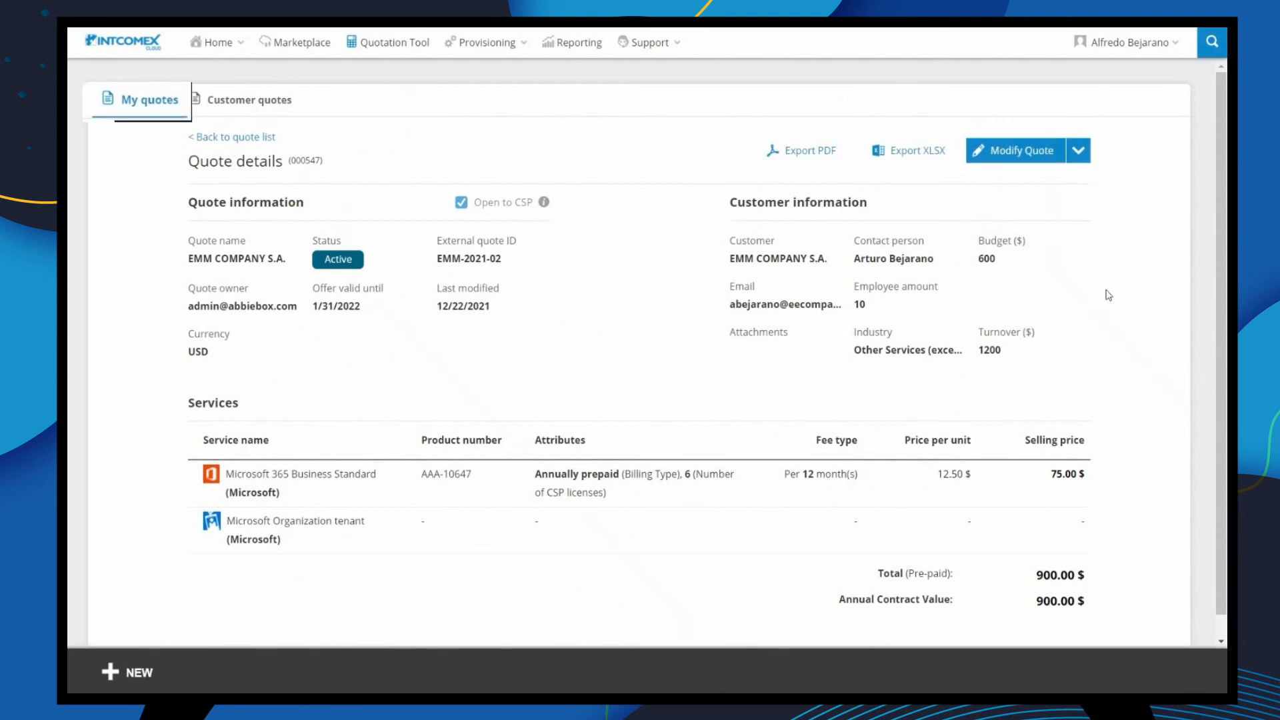
{"action": "left_click", "coordinate": [143, 107]}
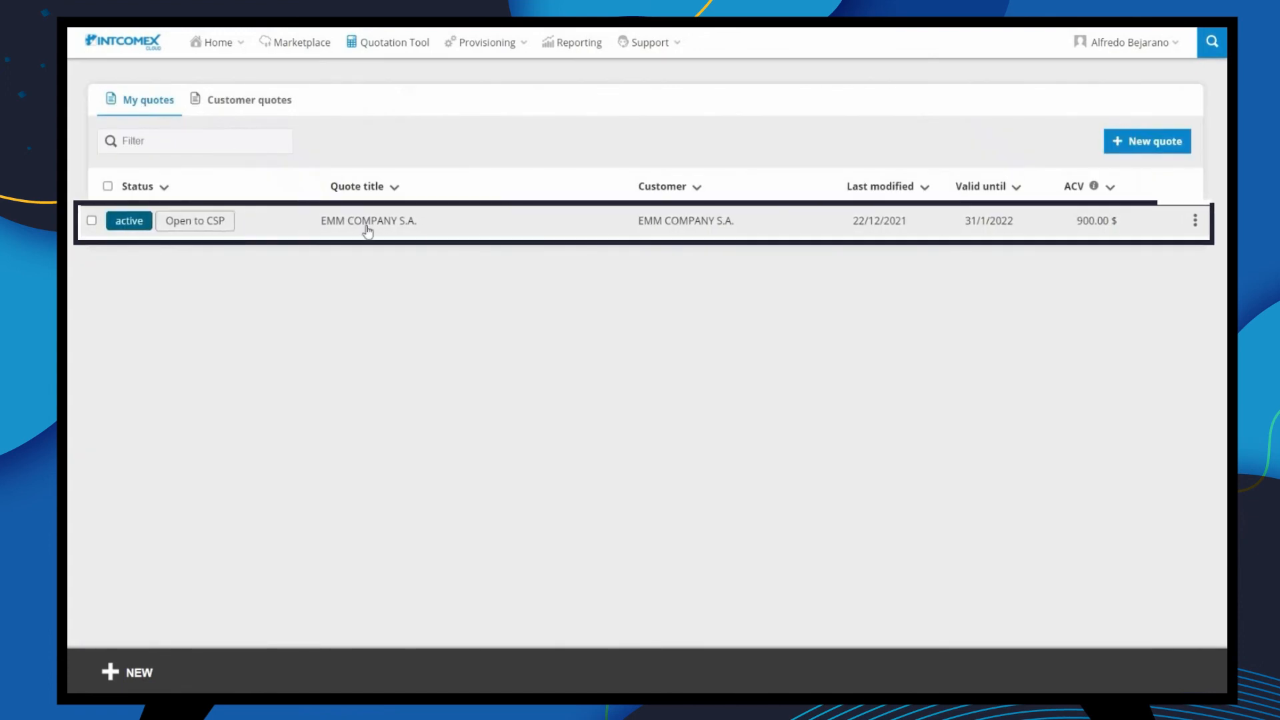
{"action": "left_click", "coordinate": [710, 230]}
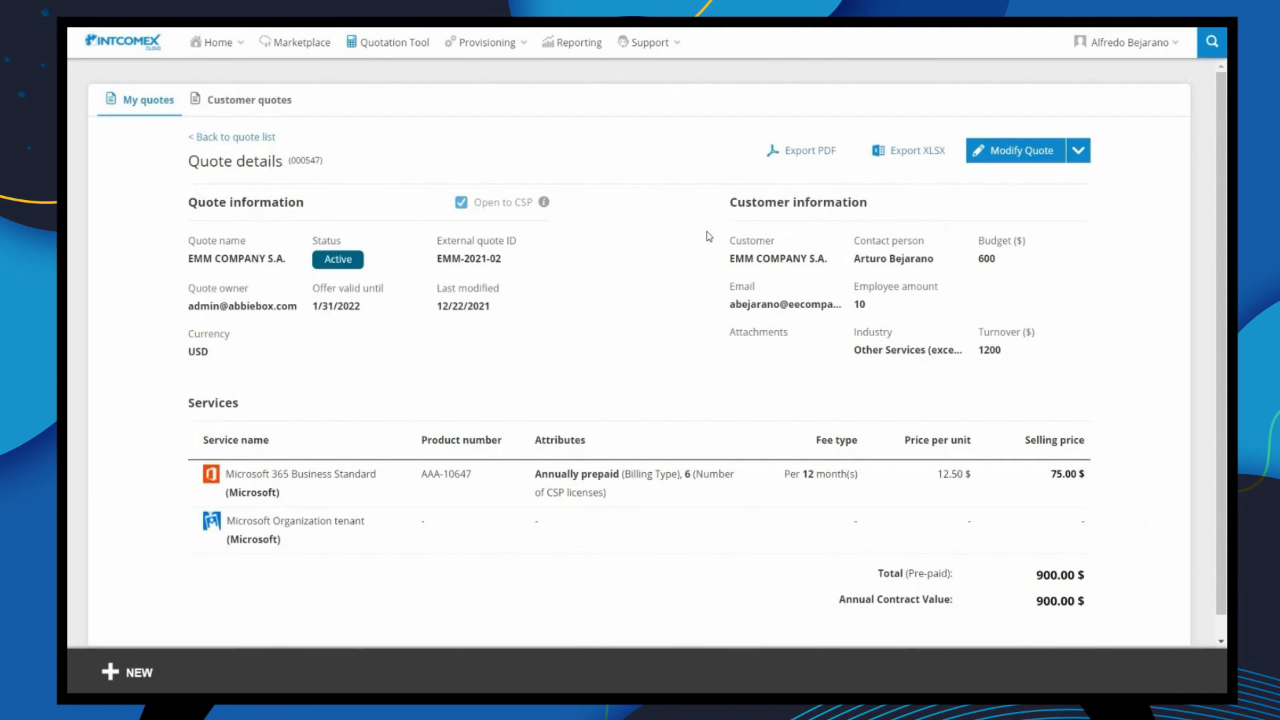